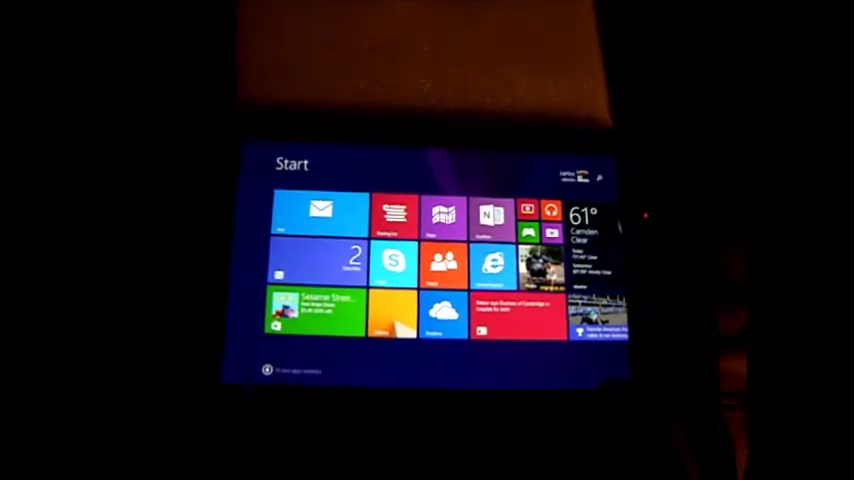
# - Bring up the charms bar showing the clock and date
pyautogui.press('super+c')
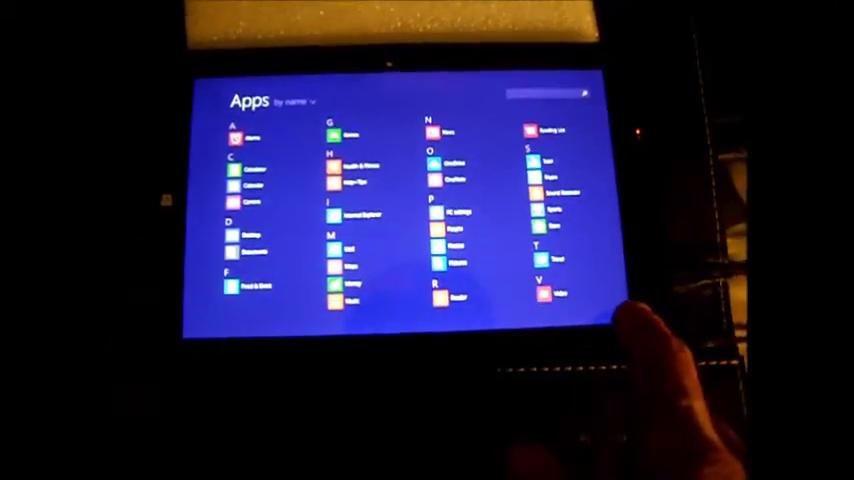
pyautogui.hscroll(5, 420, 250)
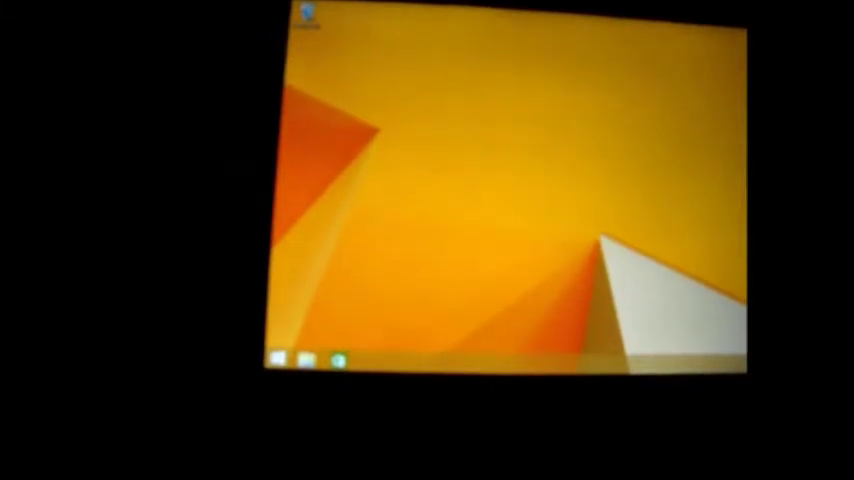
# - Show the charms bar twice, with the clock and date, to head back to Start
pyautogui.press('super+c')
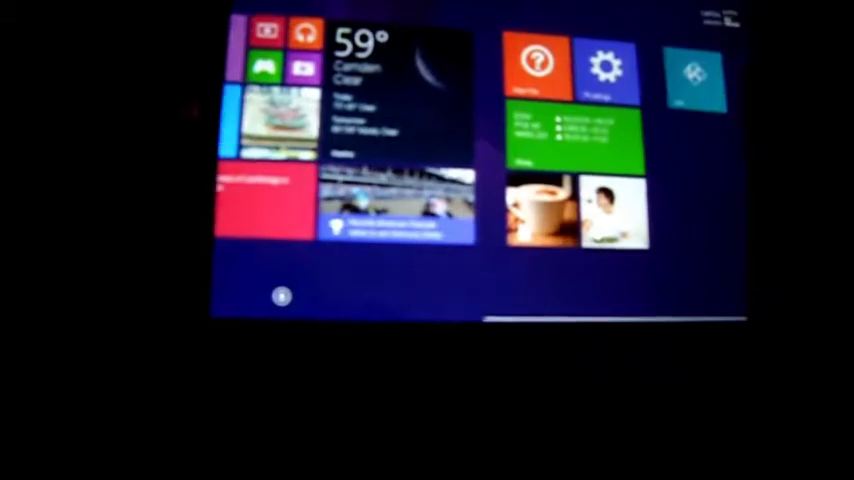
pyautogui.press('super+c')
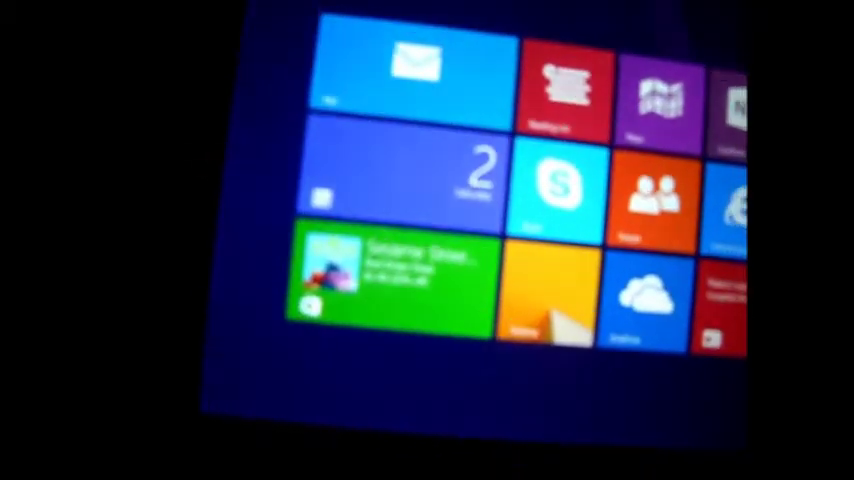
pyautogui.scroll(-5, 427, 240)
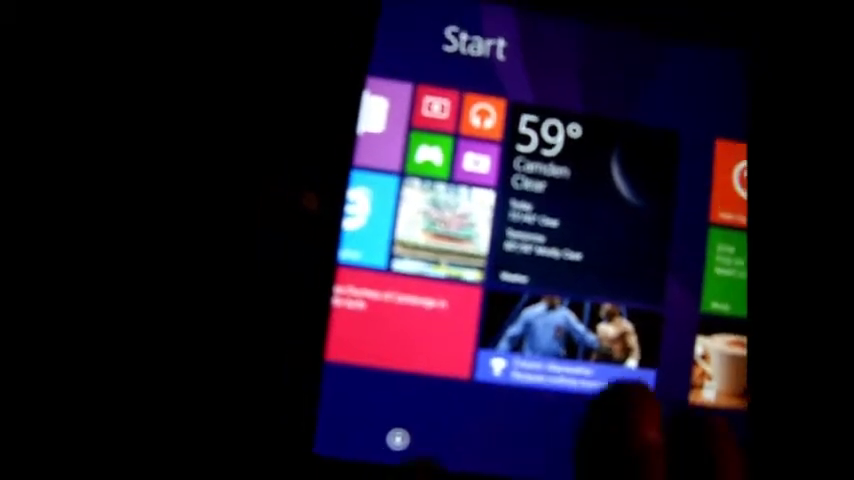
# - Open the Apps list sorted by name, showing Alarms, Calculator and Games
pyautogui.click(393, 445)
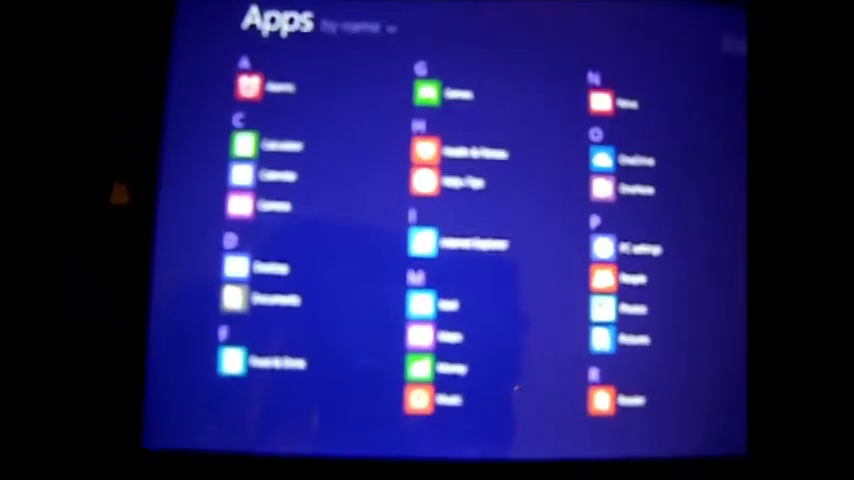